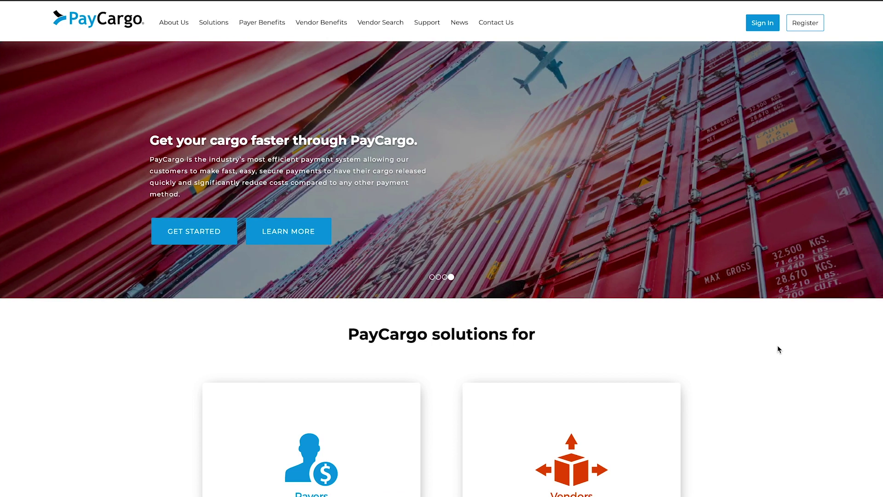
Step: Sign in to the payer account with the username and password, then go to Funds Availability
click(767, 24)
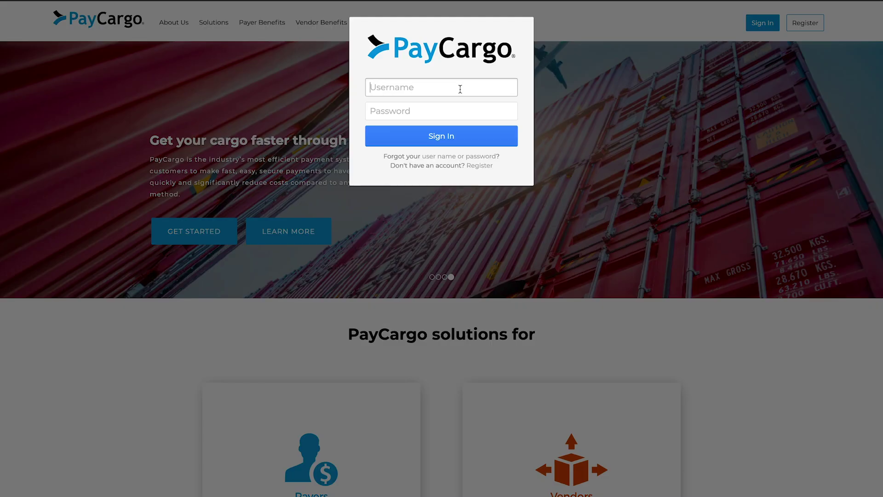
text(achfreight)
text(•••••••••)
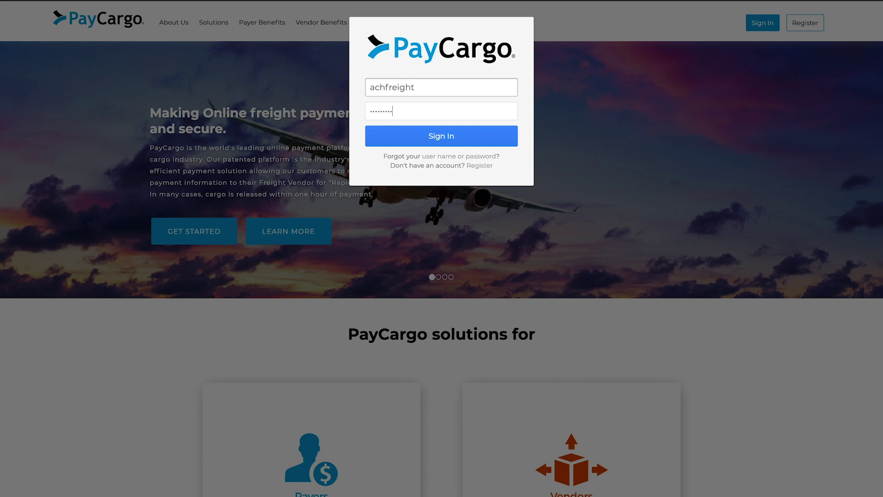
key(Return)
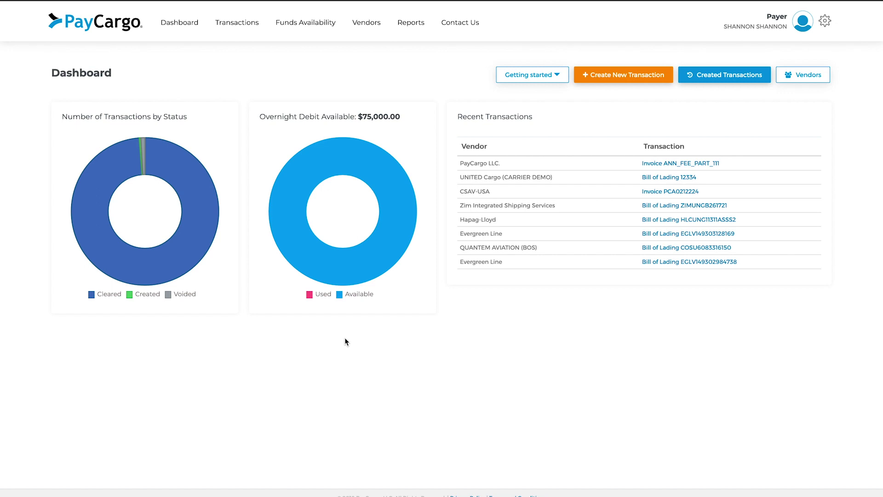
click(306, 32)
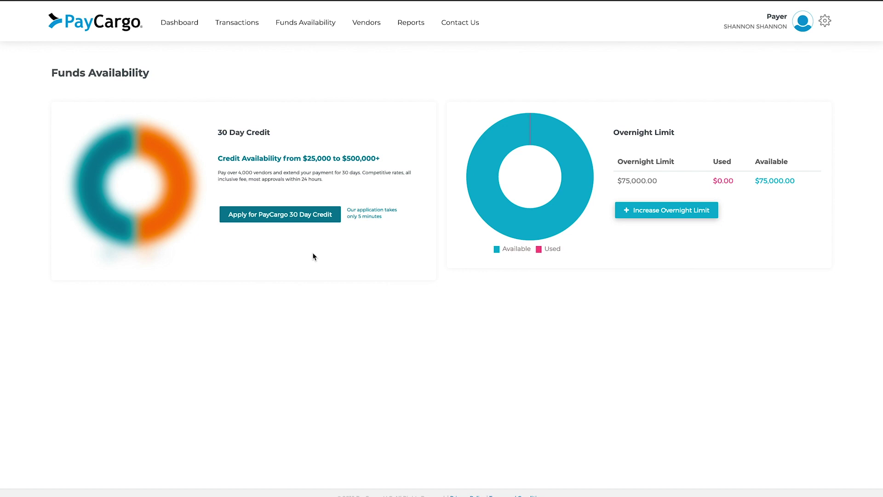
Step: Start the 'Apply for PayCargo 30 Day Credit' application
click(272, 220)
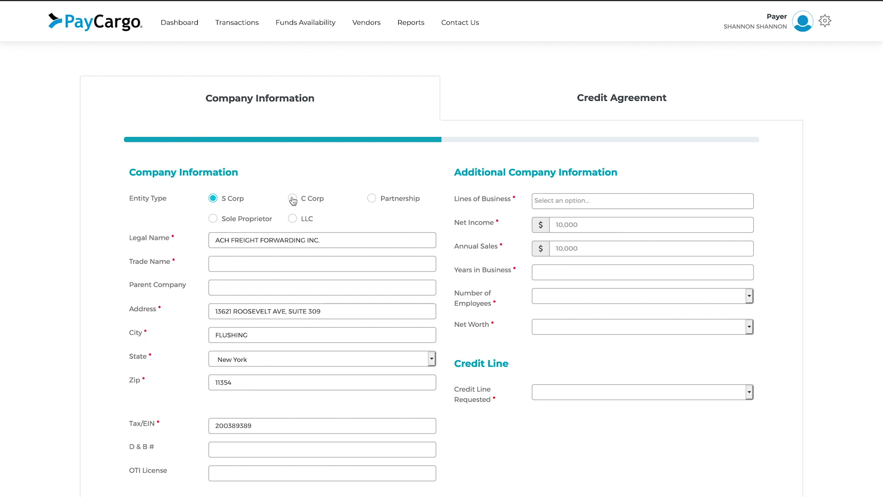
Step: Enter the trade name 'ACH Freight Forwarding'
scroll(294, 199, down, 1)
scroll(293, 200, down, 1)
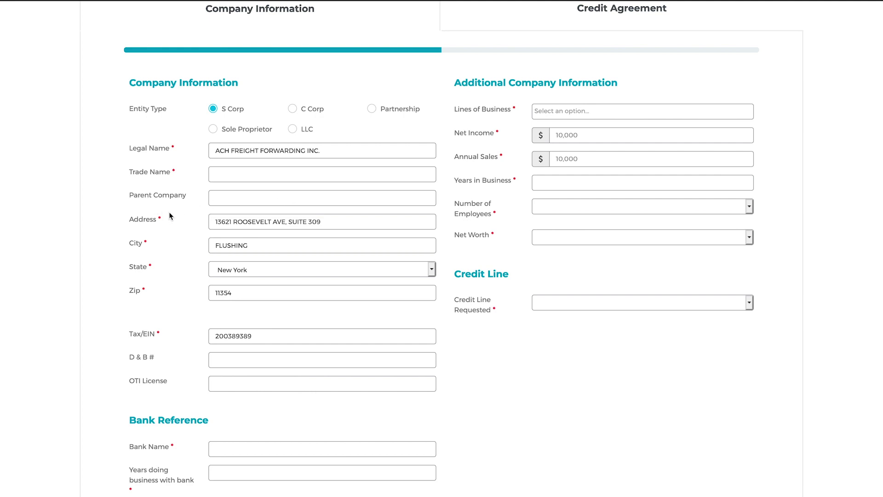
scroll(170, 215, down, 3)
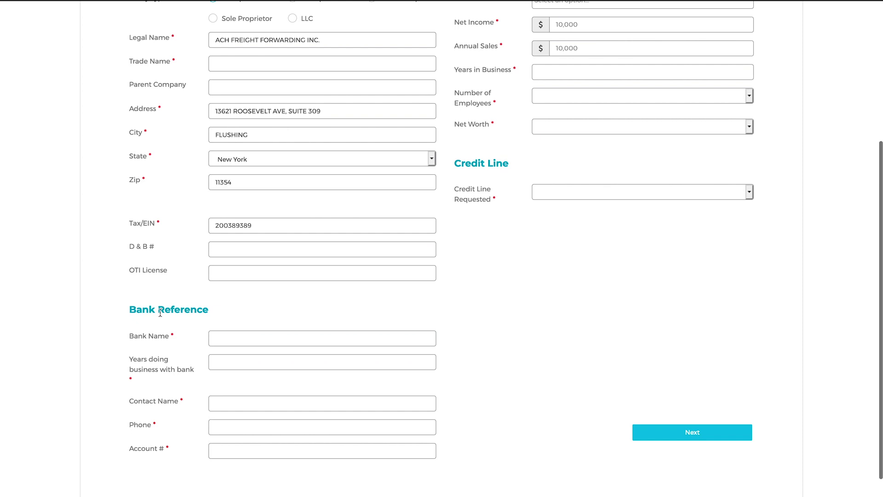
scroll(357, 302, up, 3)
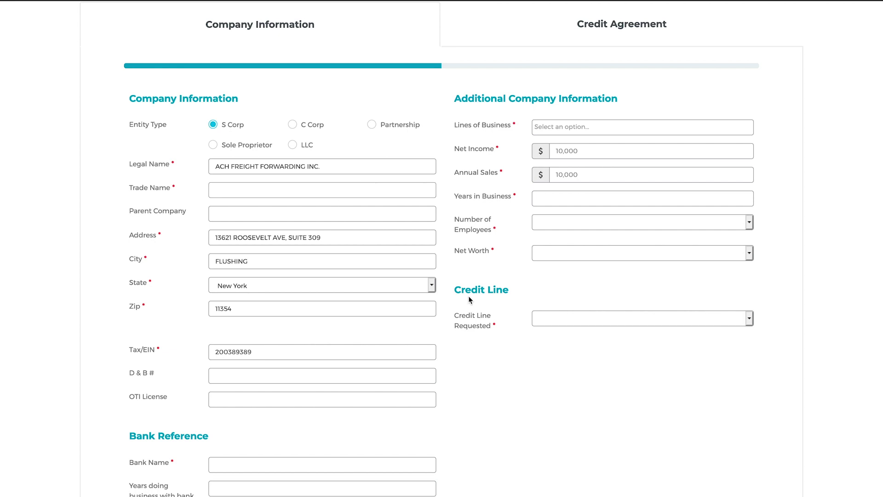
text(ACH Freight Forwarding)
Step: Add a Chase Bank reference of 25 years with the bank contact's name, phone and account number
scroll(398, 280, down, 4)
click(398, 281)
text(Chase Bank)
key(Tab)
text(25)
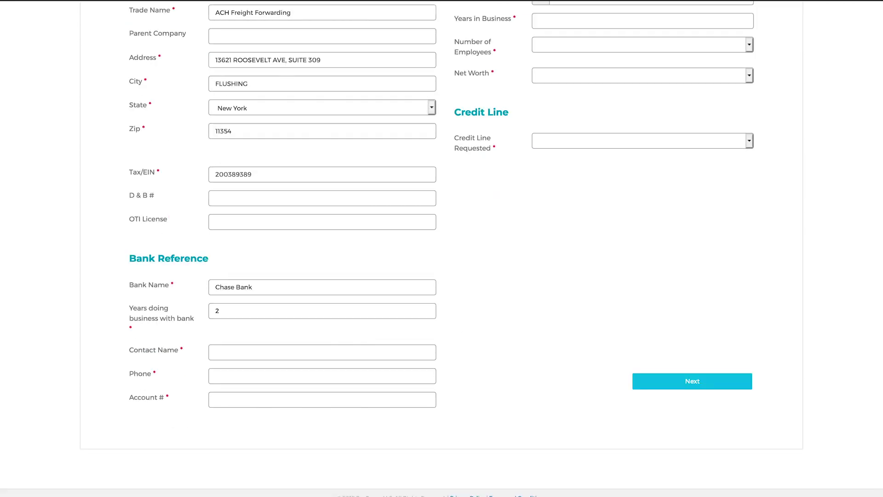
key(Tab)
key(Tab)
key(Tab)
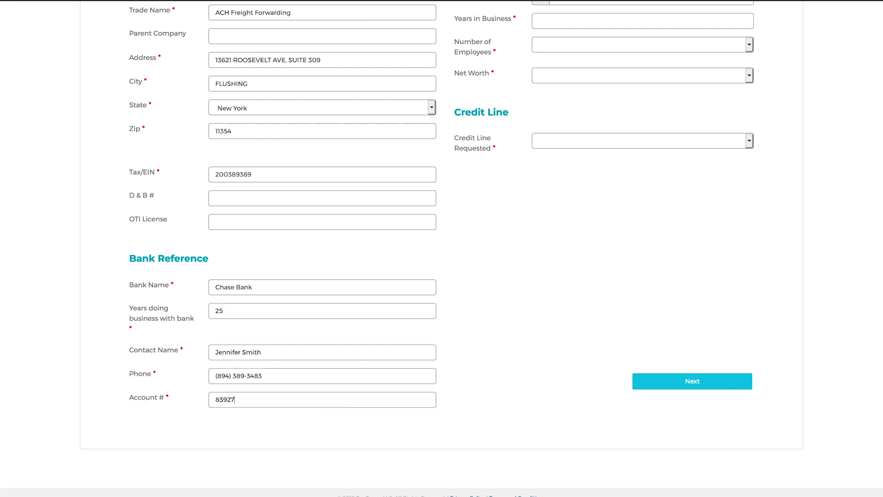
scroll(441, 248, up, 3)
Step: Choose Air Freight Forwarder (Imports) and enter net income 200000, annual sales 500000, 20 years in business
click(562, 94)
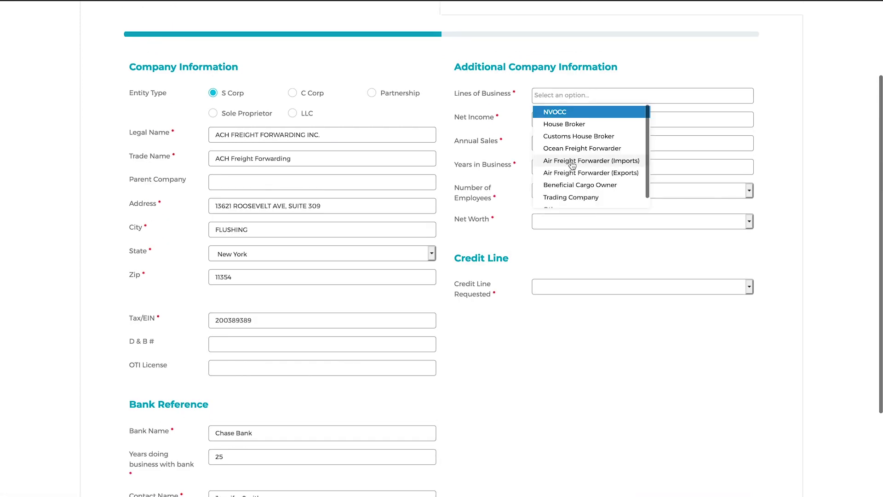
click(589, 184)
click(667, 133)
text(200000)
key(Tab)
text(500000)
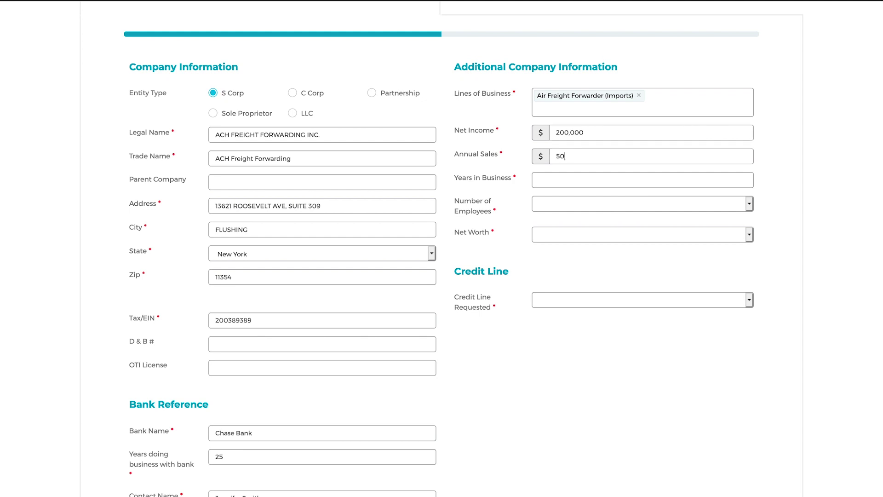
key(Tab)
text(20)
Step: Set employees to 2,500 - 9,999, net worth $25 - $49.9 million, a $150,000 credit line, and continue
click(600, 203)
click(583, 250)
click(573, 236)
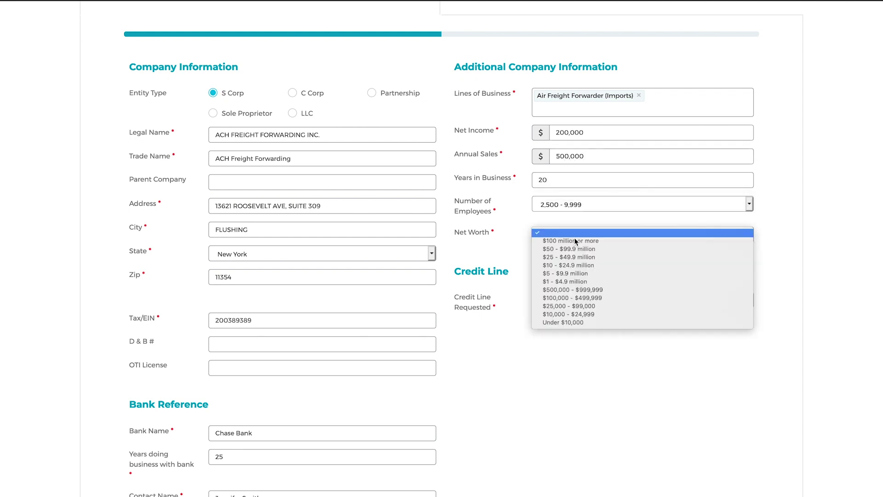
click(574, 258)
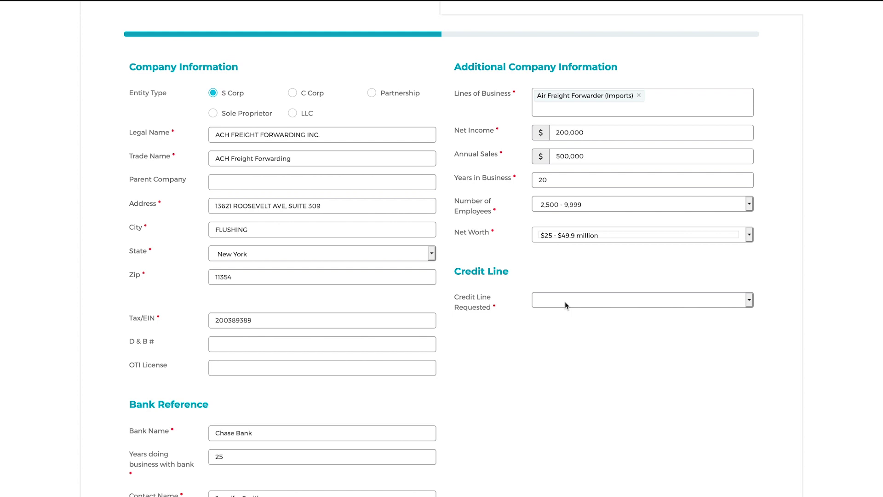
click(565, 303)
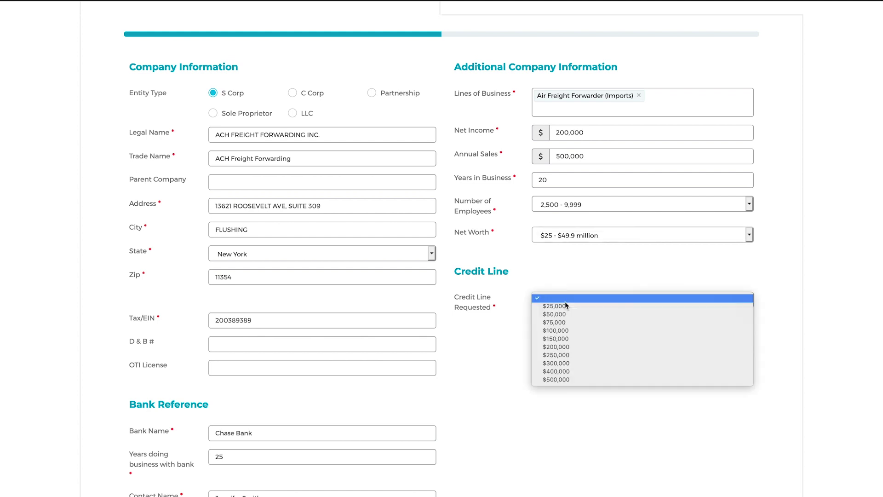
click(566, 339)
scroll(546, 376, down, 2)
scroll(517, 387, down, 1)
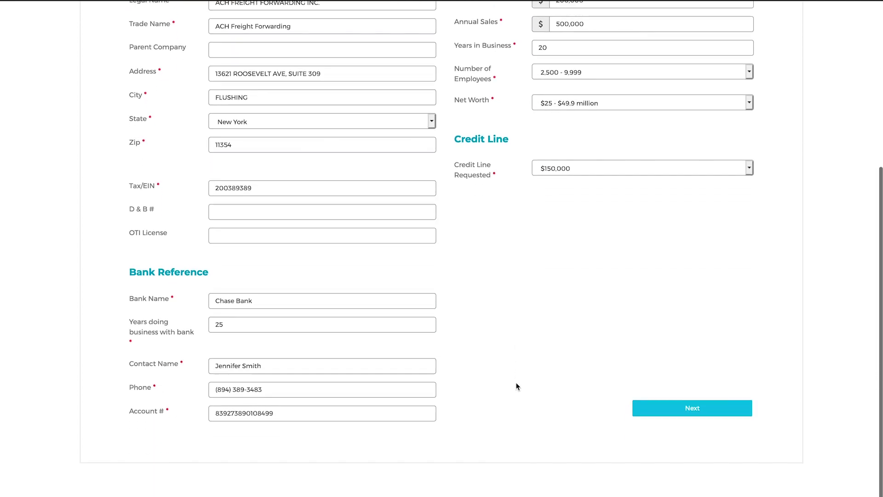
scroll(517, 386, down, 1)
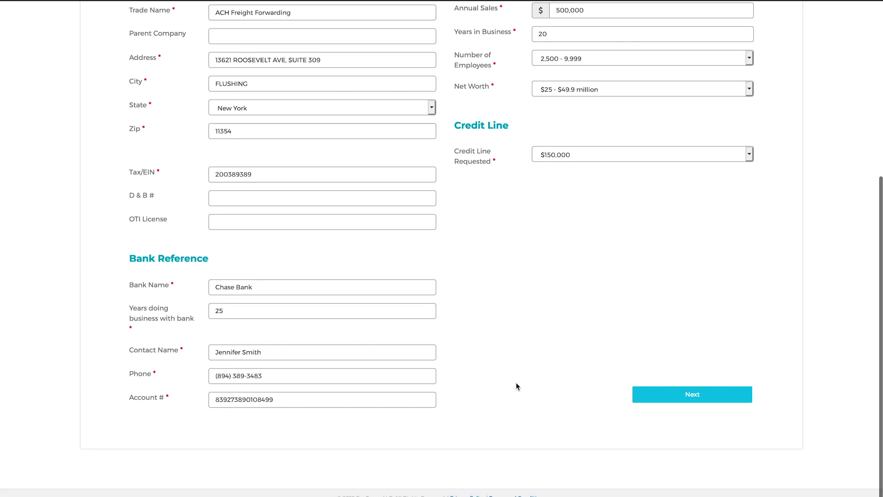
click(675, 394)
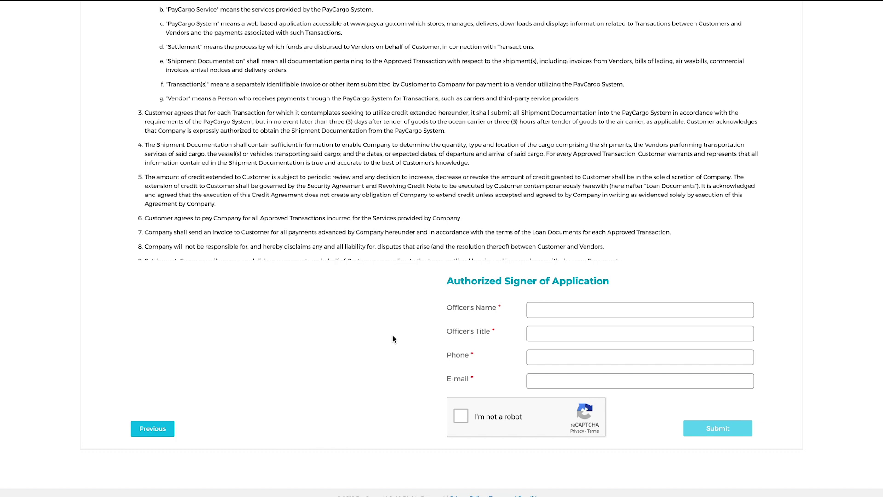
scroll(393, 339, up, 5)
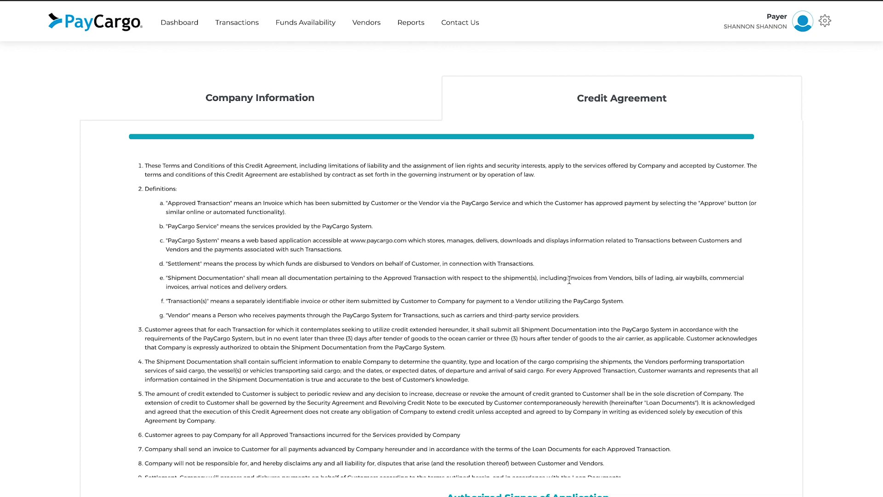
scroll(598, 286, down, 10)
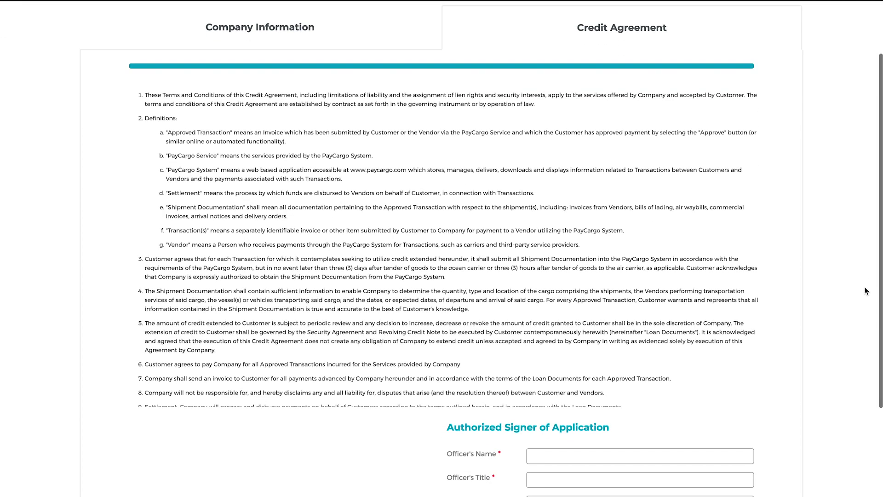
scroll(624, 288, down, 10)
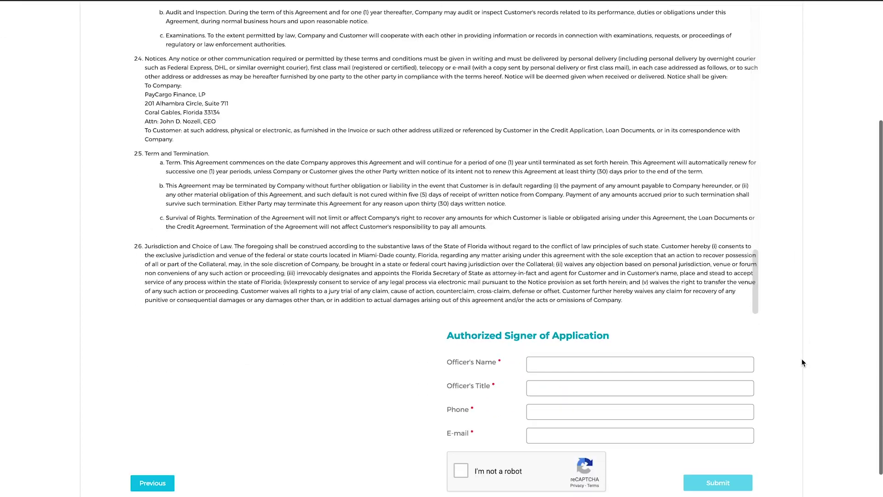
Step: Enter the authorized signer's name, title CEO, phone number and e-mail address
click(685, 349)
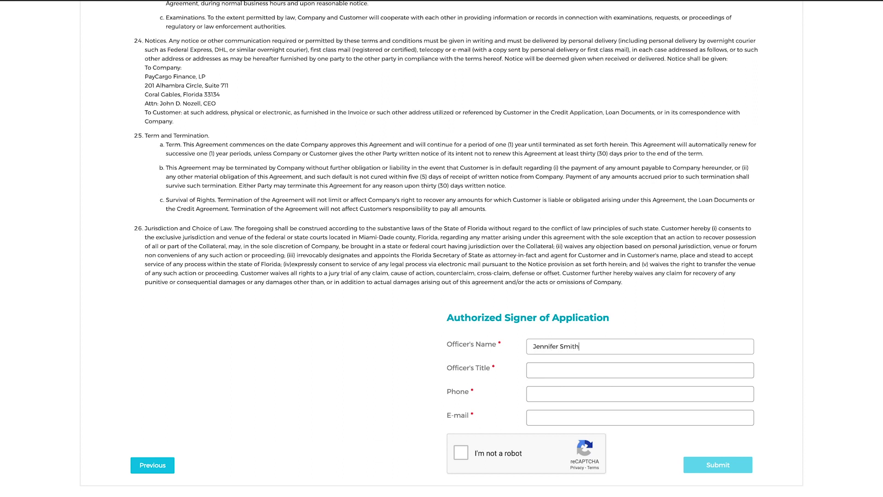
key(Tab)
text(CEO)
key(Tab)
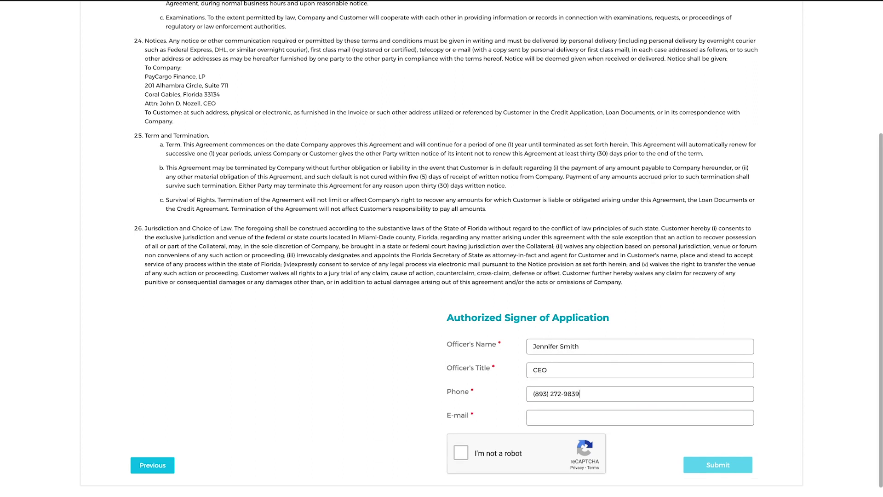
key(Tab)
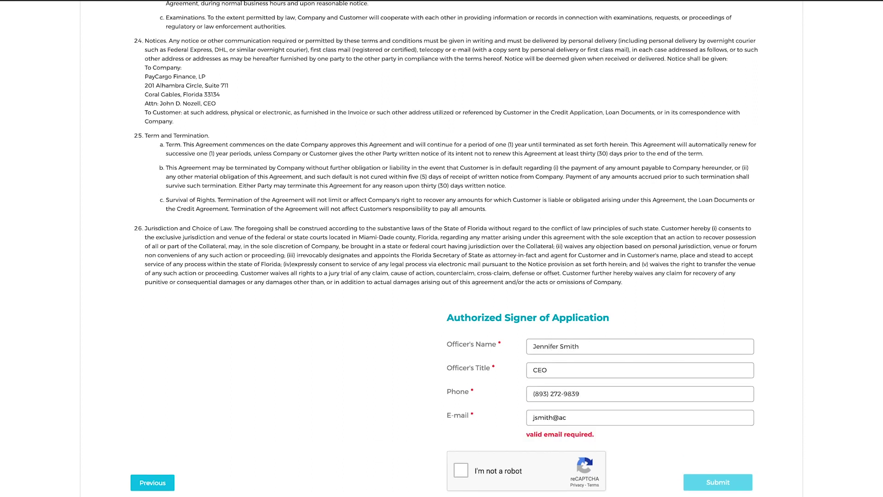
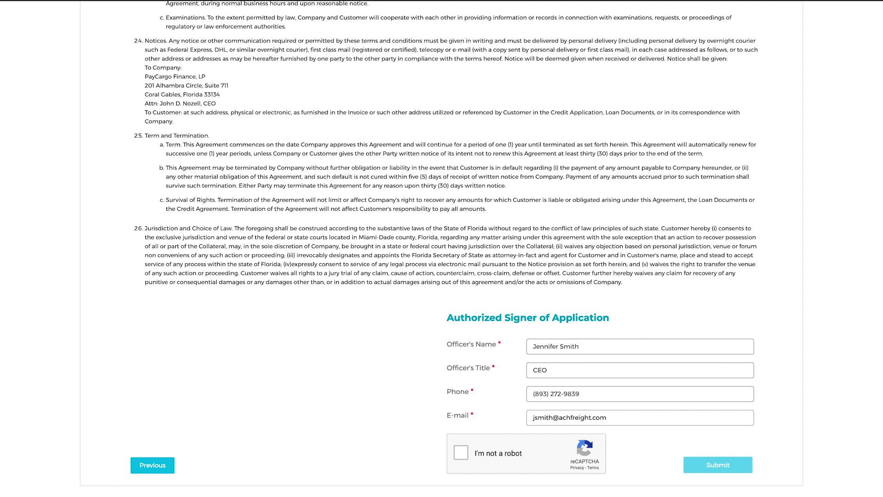
Step: Pass the reCAPTCHA check and submit the credit application
click(460, 453)
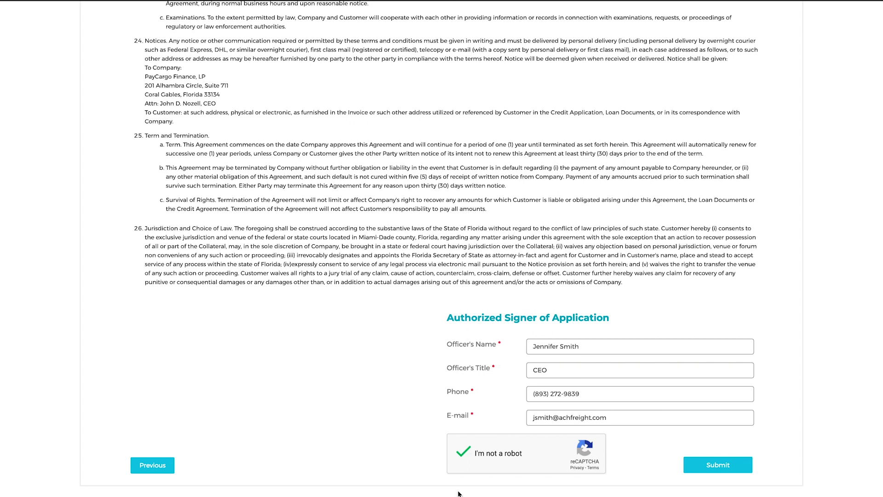
click(718, 465)
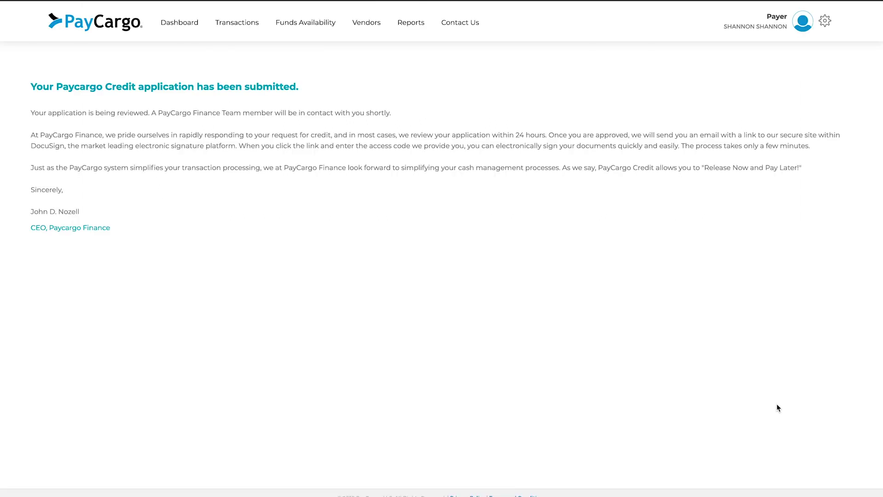